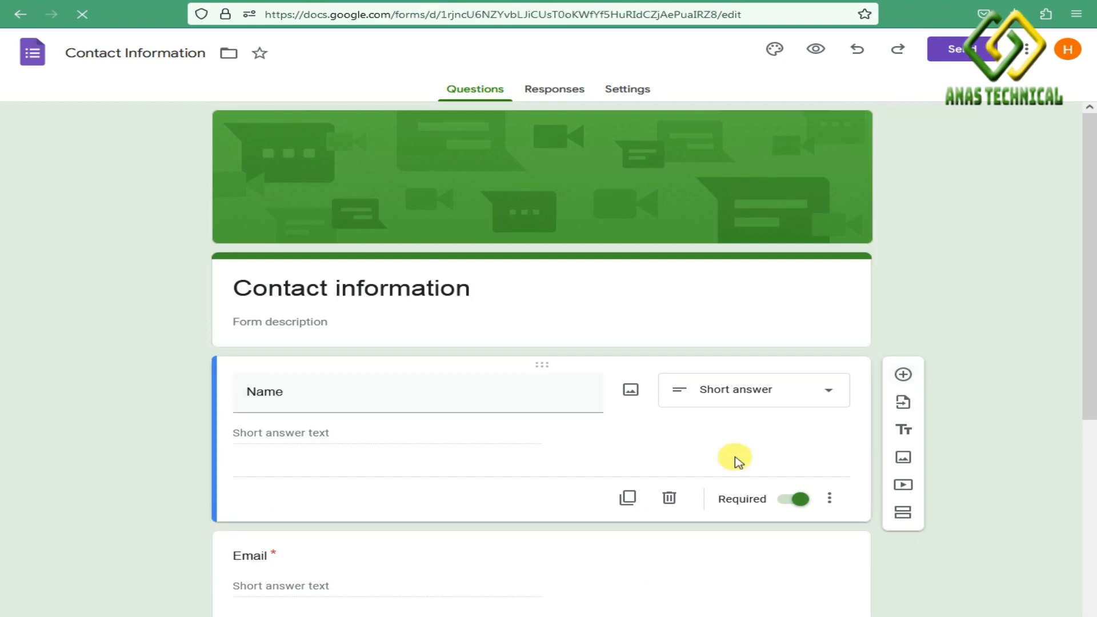
# Step: Add a multiple-choice question below the Name question, with the text "How are you doing?"
pyautogui.scroll(-2, 584, 563)
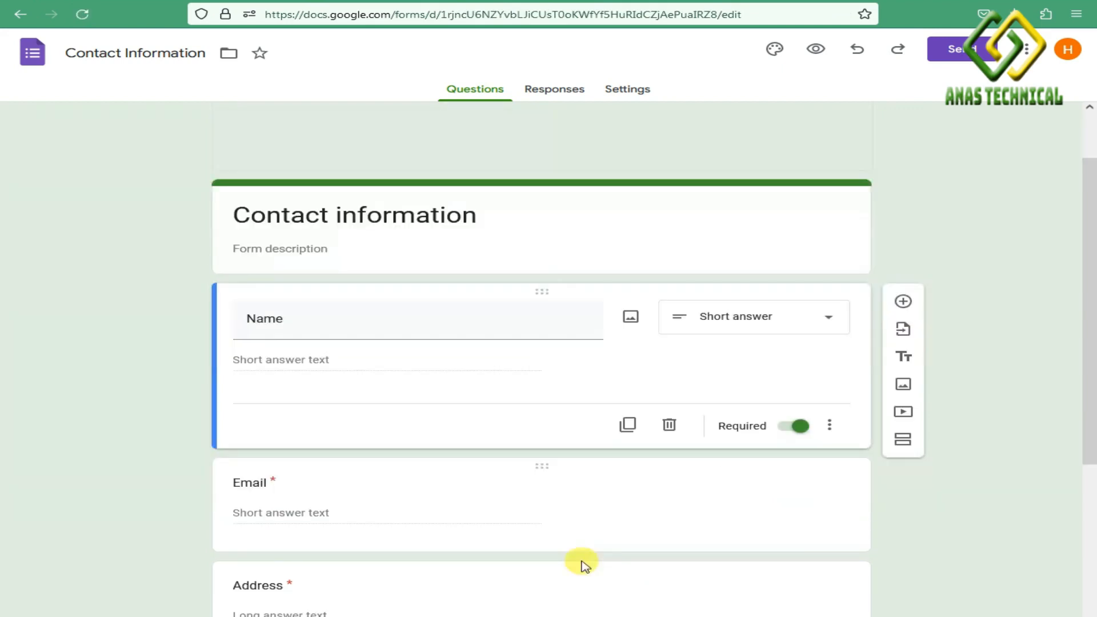
pyautogui.scroll(-5, 583, 563)
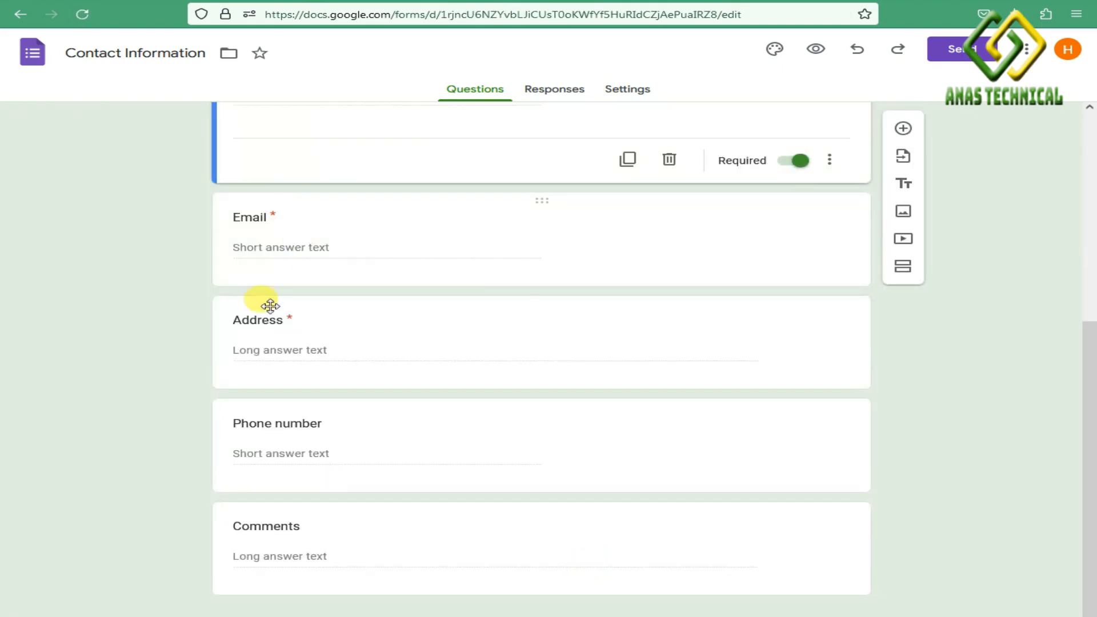
pyautogui.scroll(1, 495, 513)
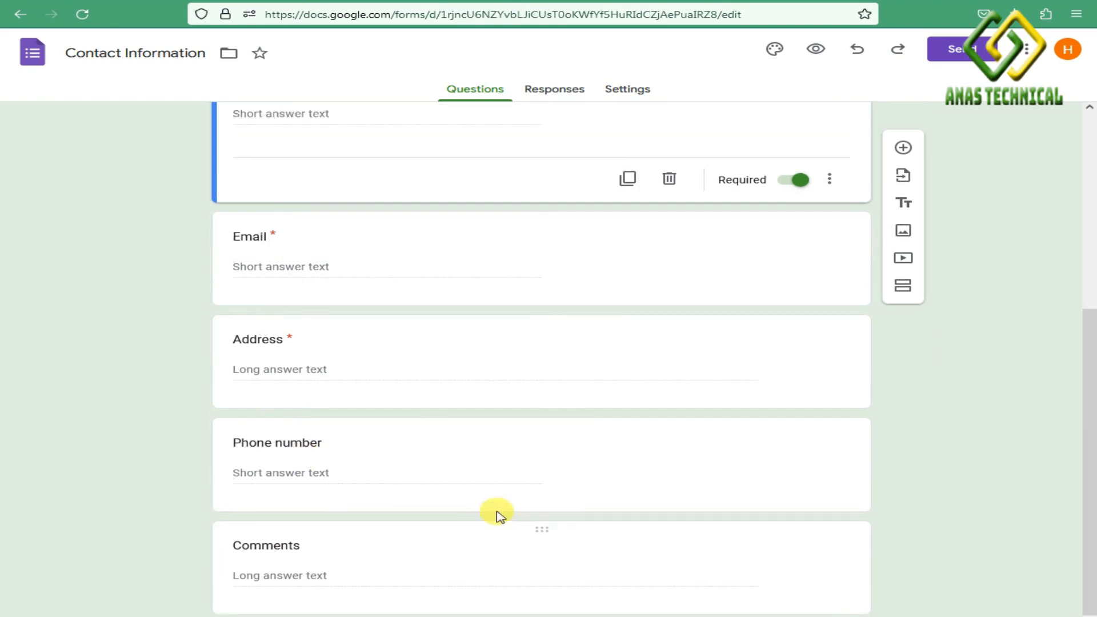
pyautogui.scroll(4, 496, 513)
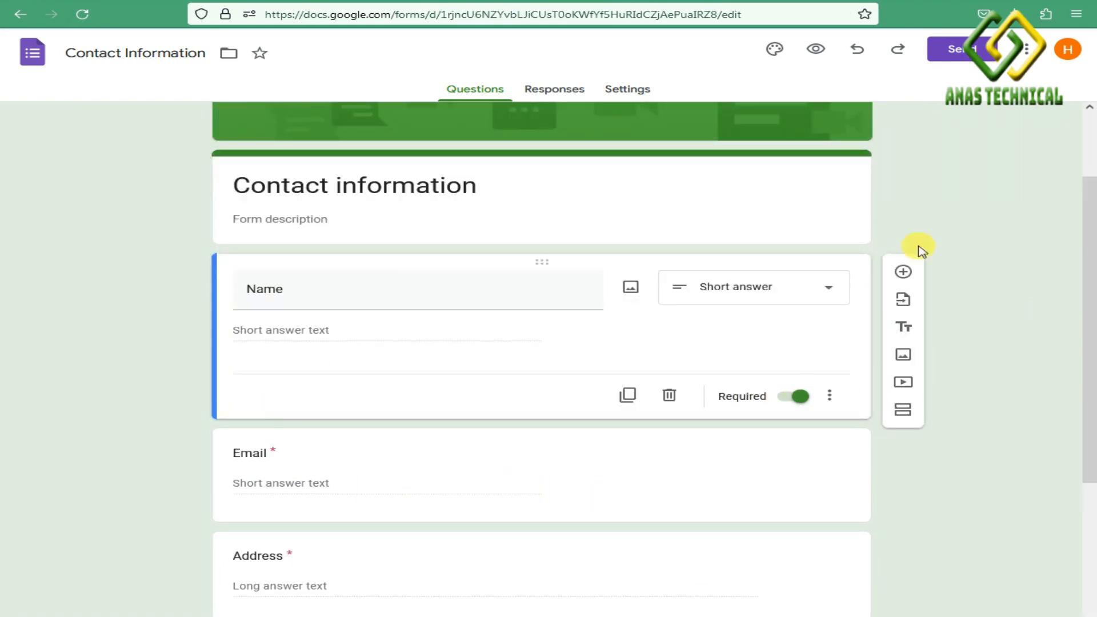
pyautogui.click(904, 274)
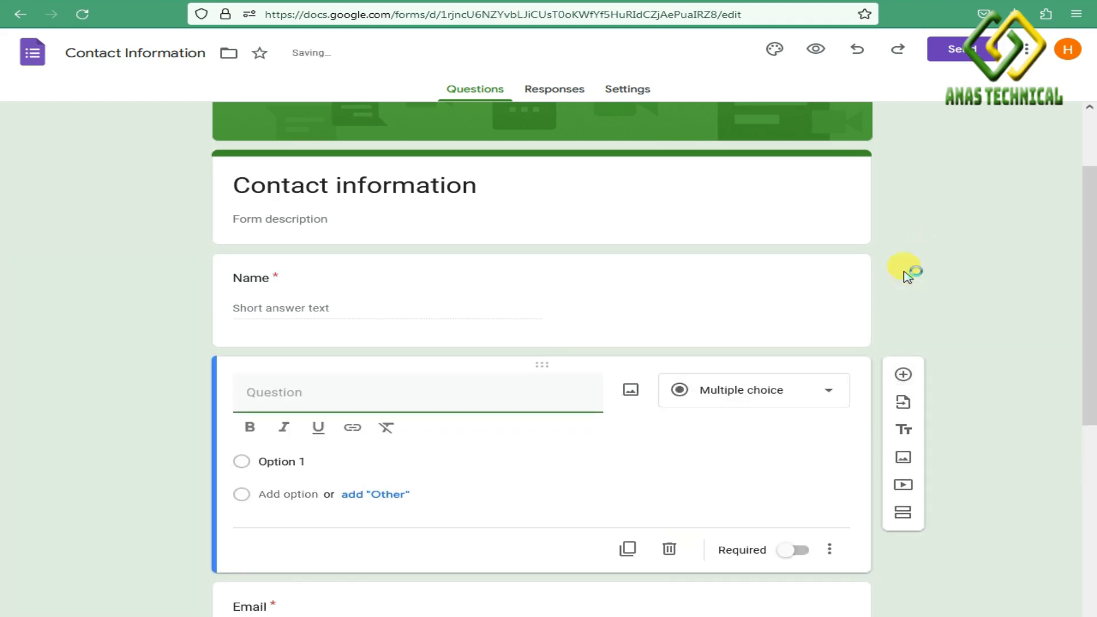
pyautogui.click(828, 393)
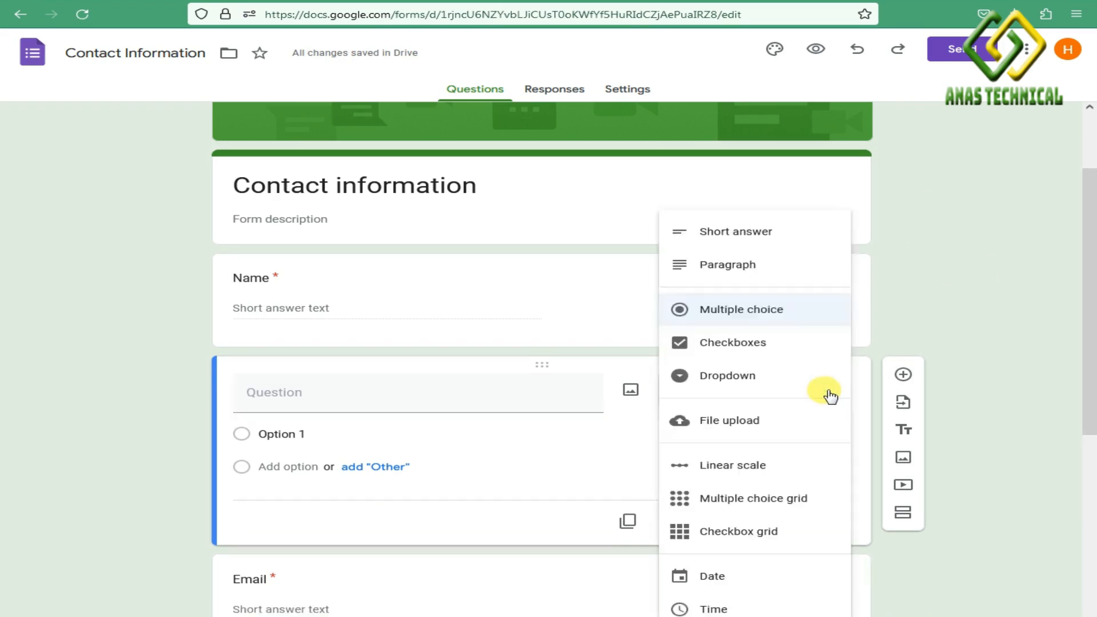
pyautogui.click(773, 317)
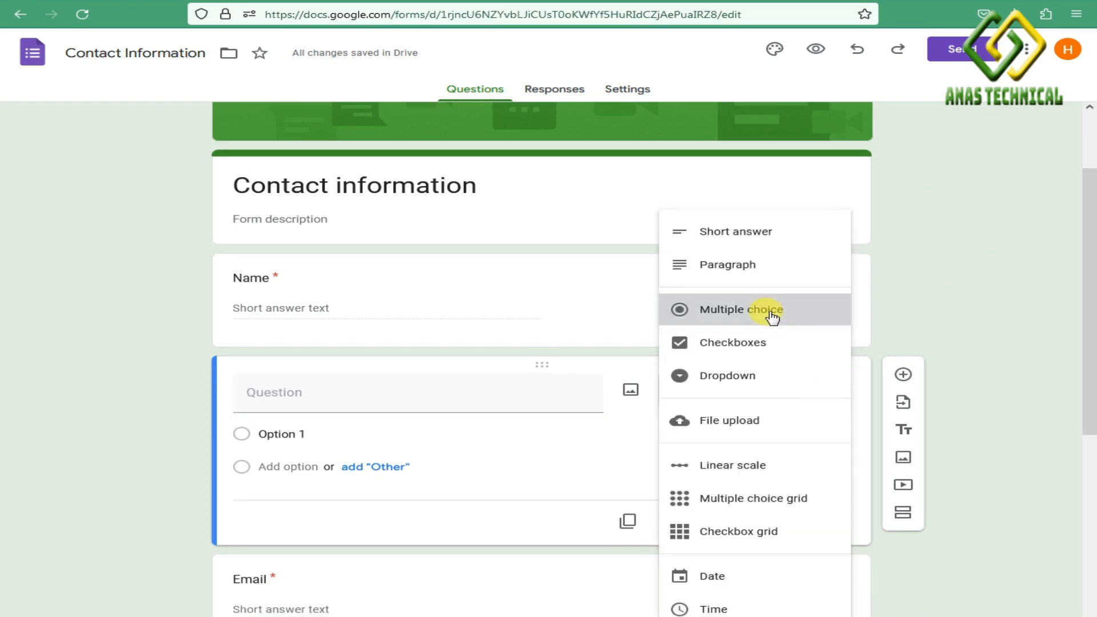
pyautogui.click(354, 400)
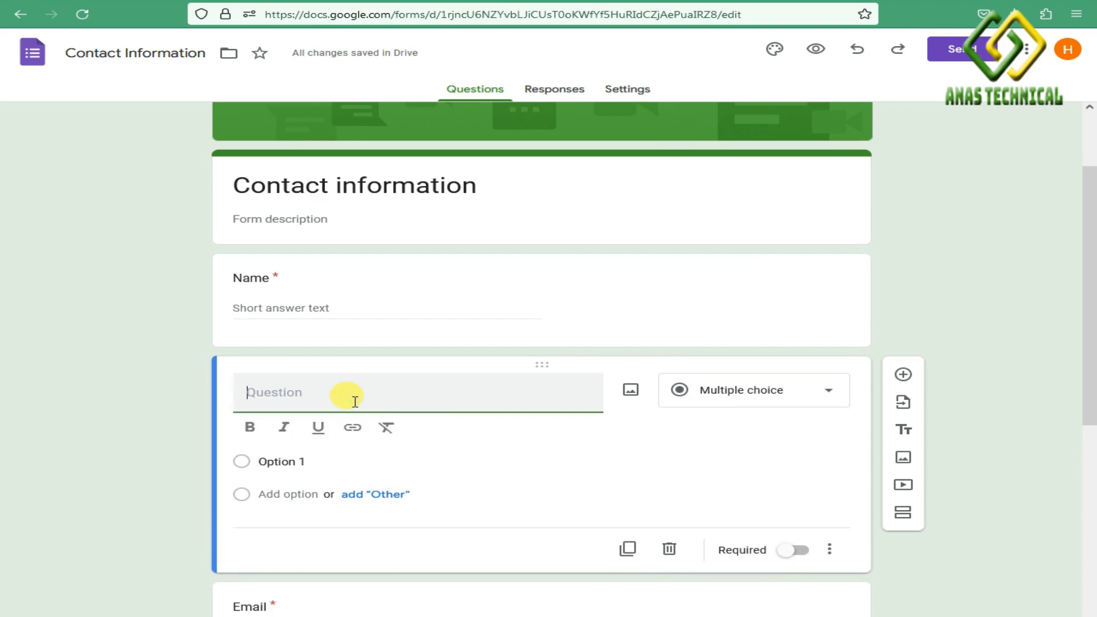
pyautogui.write('How ')
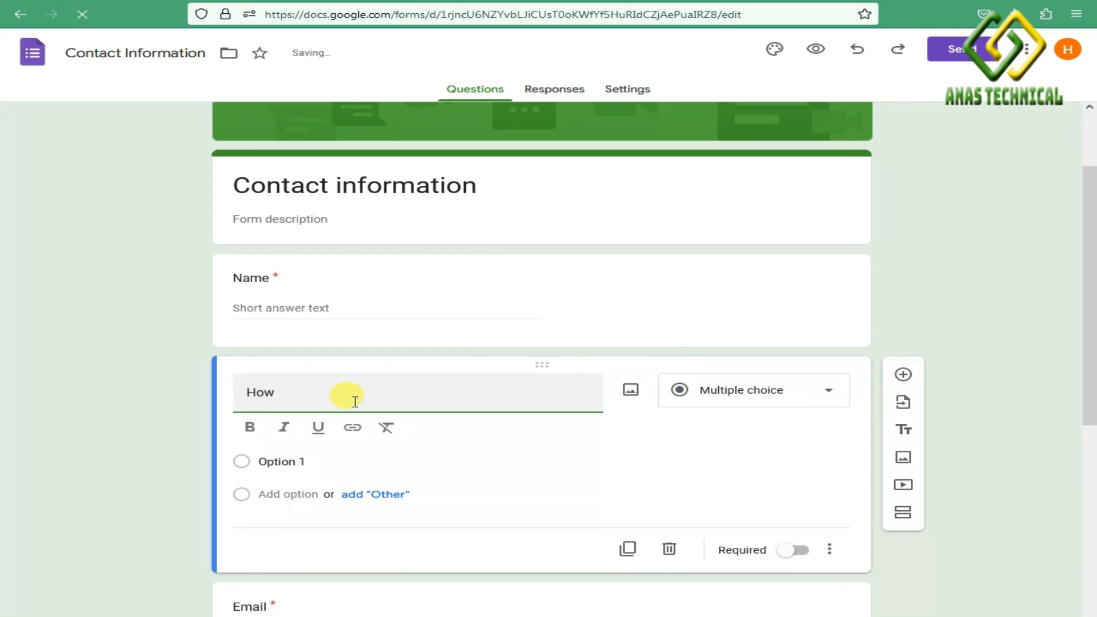
pyautogui.write('are you doing?')
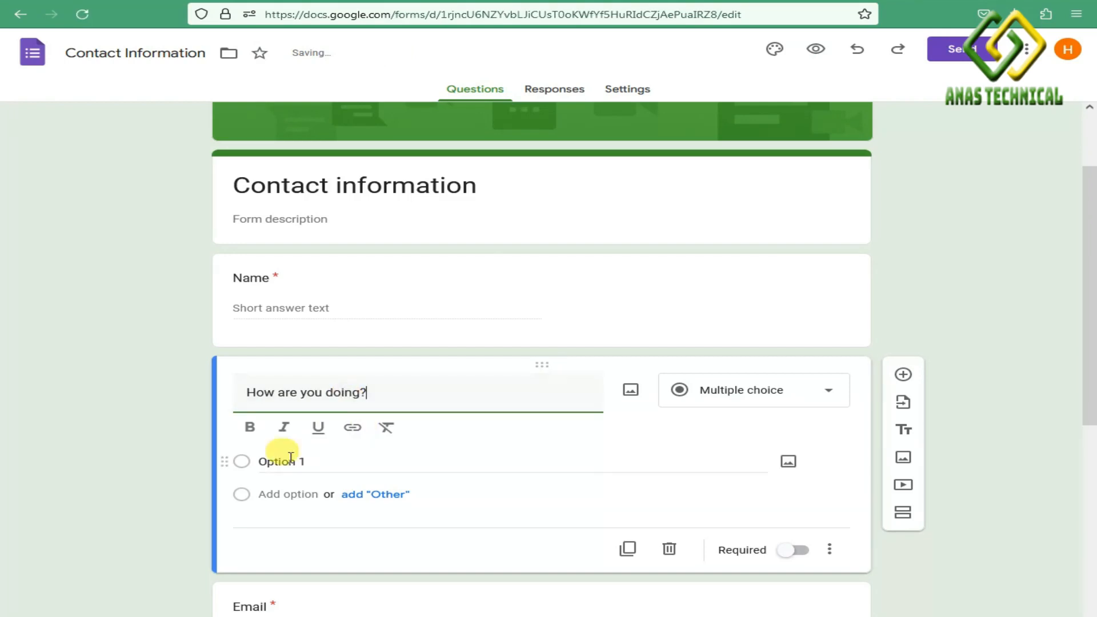
# Step: Give the "How are you doing?" question the answer options Good and Bad, plus an Other option
pyautogui.click(260, 463)
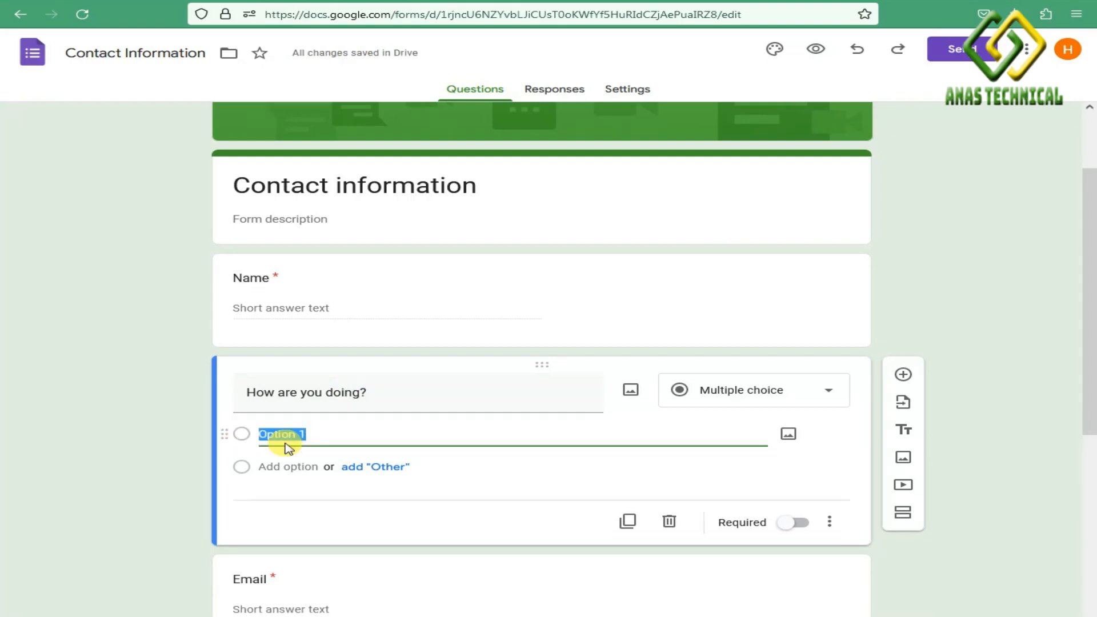
pyautogui.write('Good')
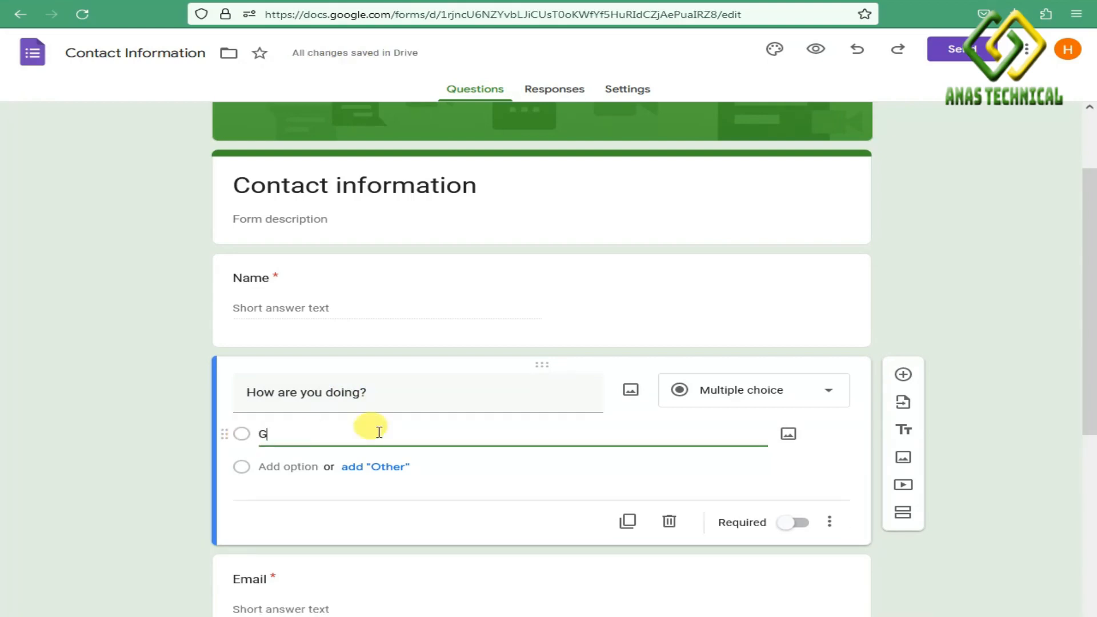
pyautogui.click(243, 466)
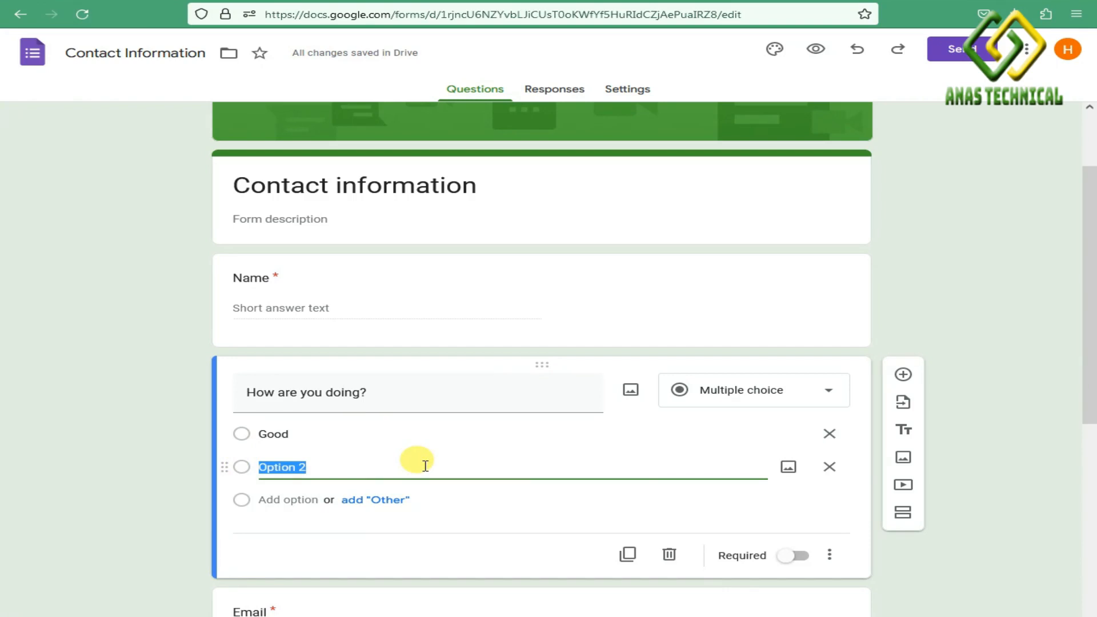
pyautogui.write('Bad')
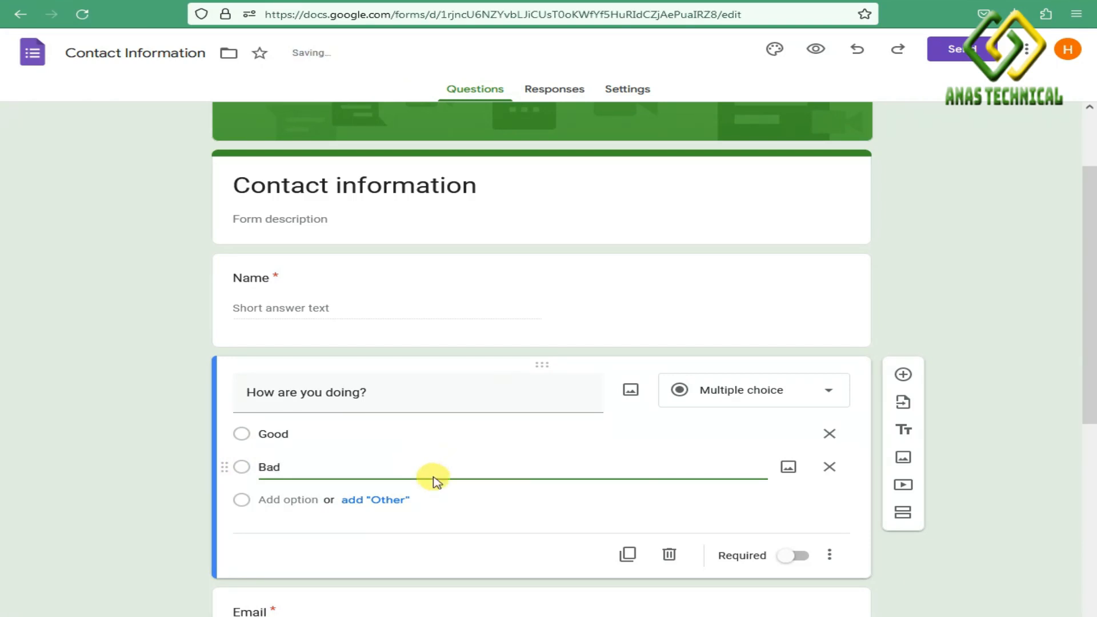
pyautogui.click(382, 503)
pyautogui.click(382, 503)
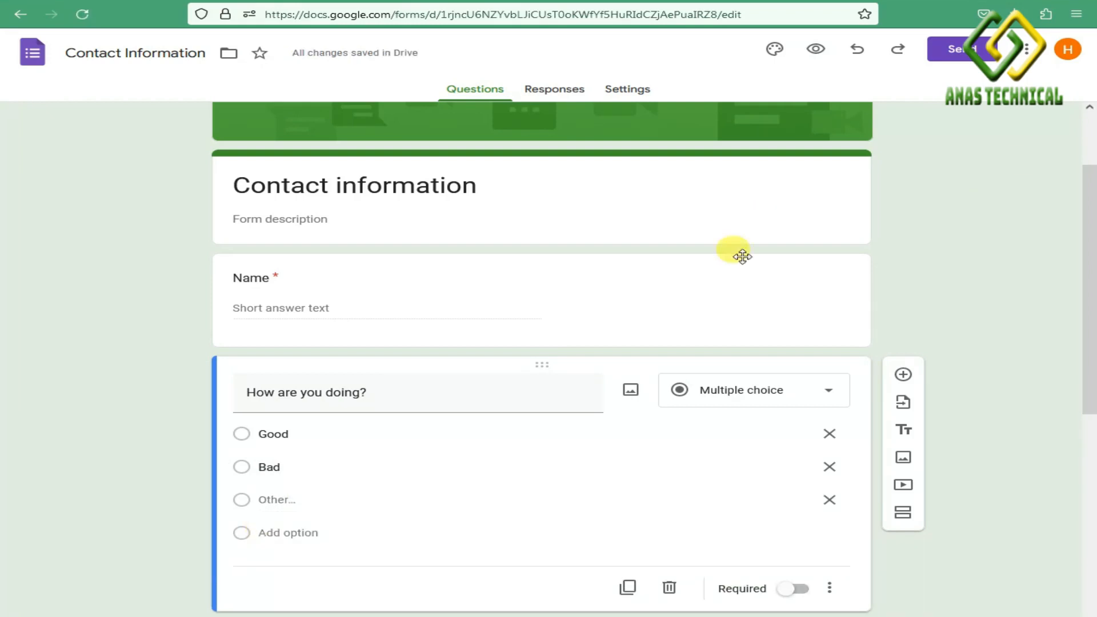
# Step: Send the form by email, entering the recipient's email address and keeping the default subject and message
pyautogui.click(961, 57)
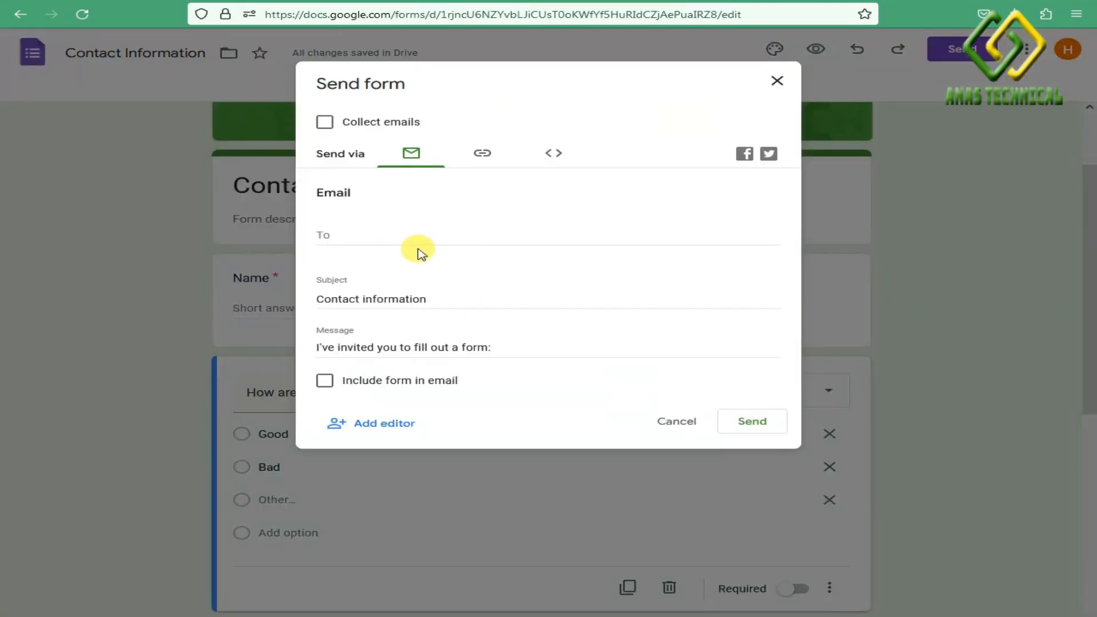
pyautogui.click(344, 236)
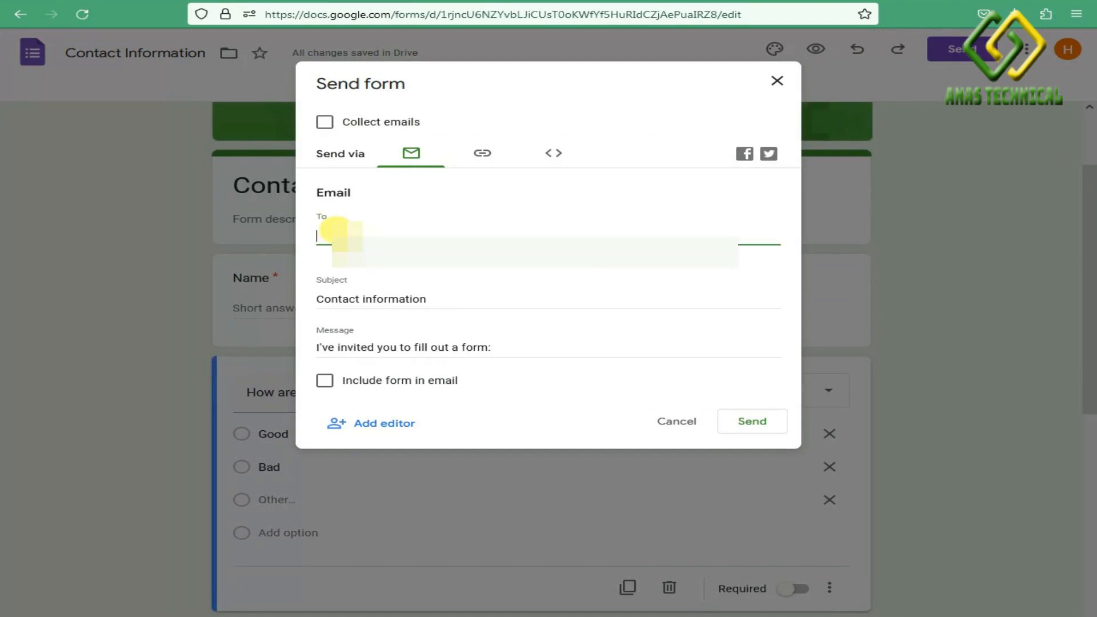
pyautogui.write('m')
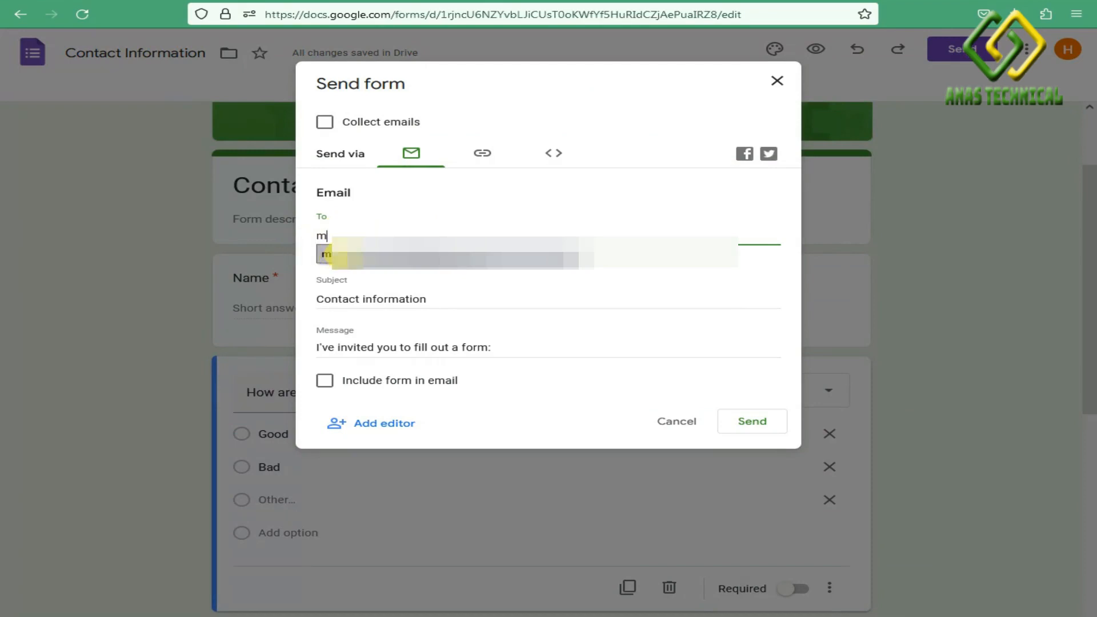
pyautogui.write('a')
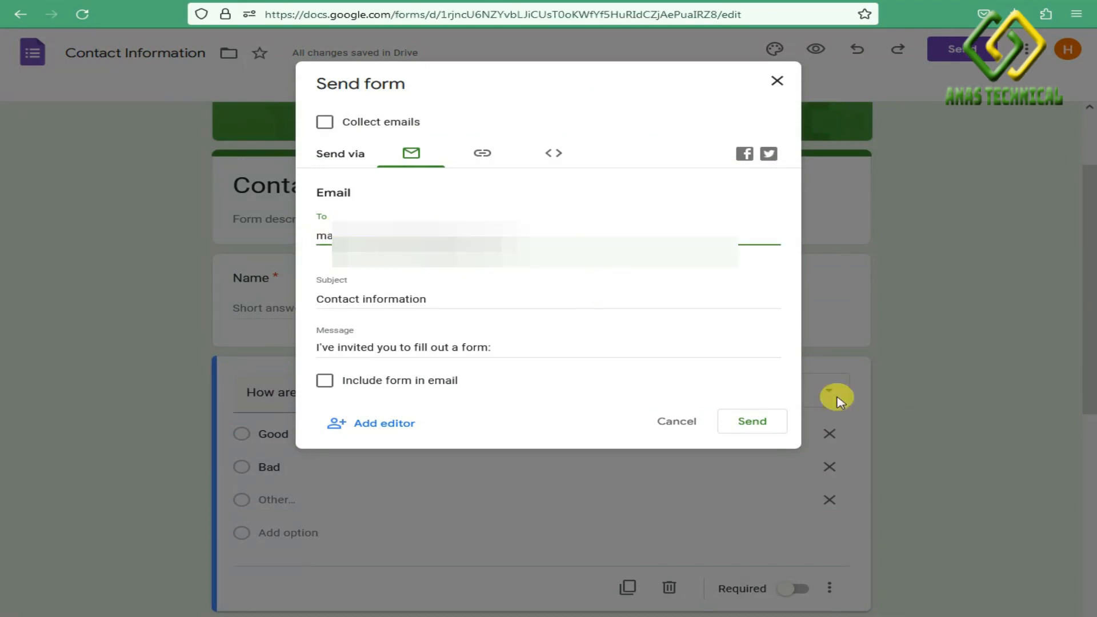
pyautogui.click(753, 423)
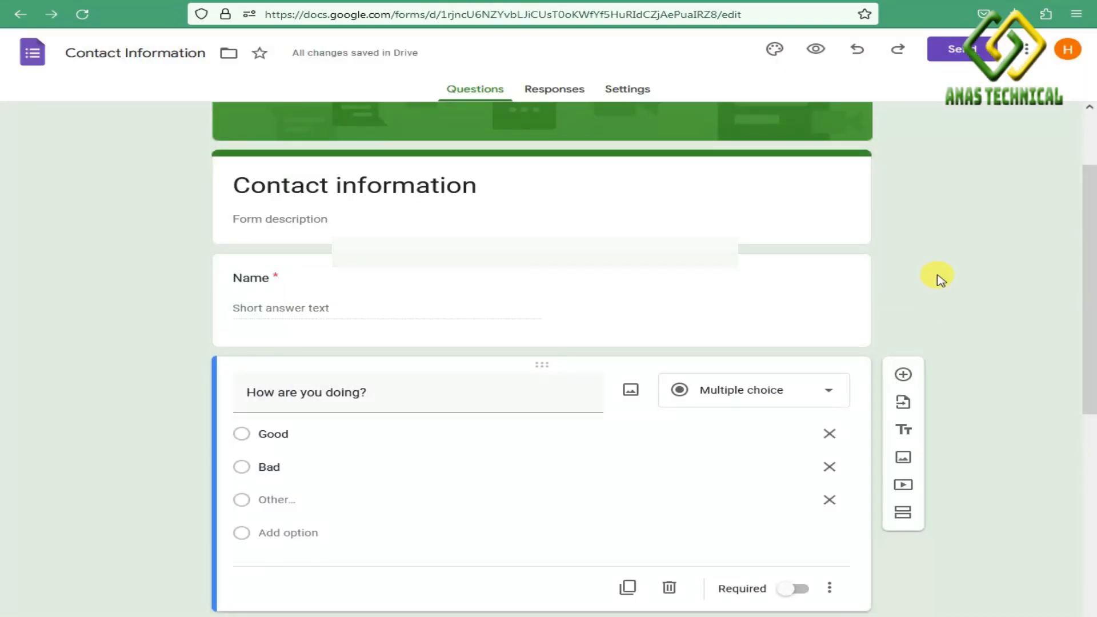
pyautogui.scroll(-5, 940, 278)
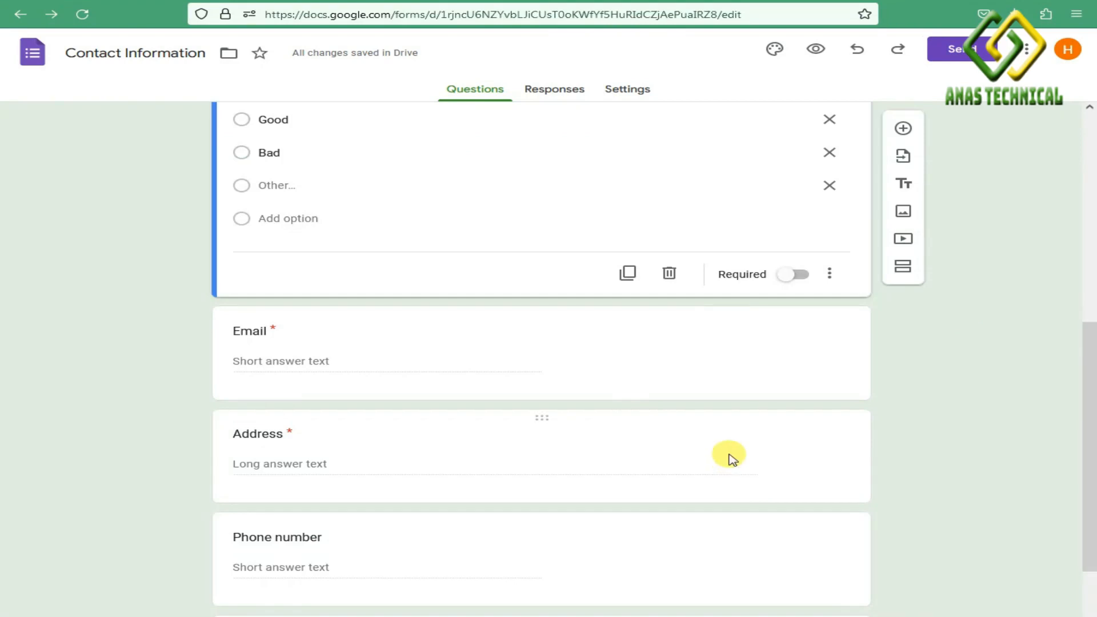
pyautogui.scroll(5, 737, 454)
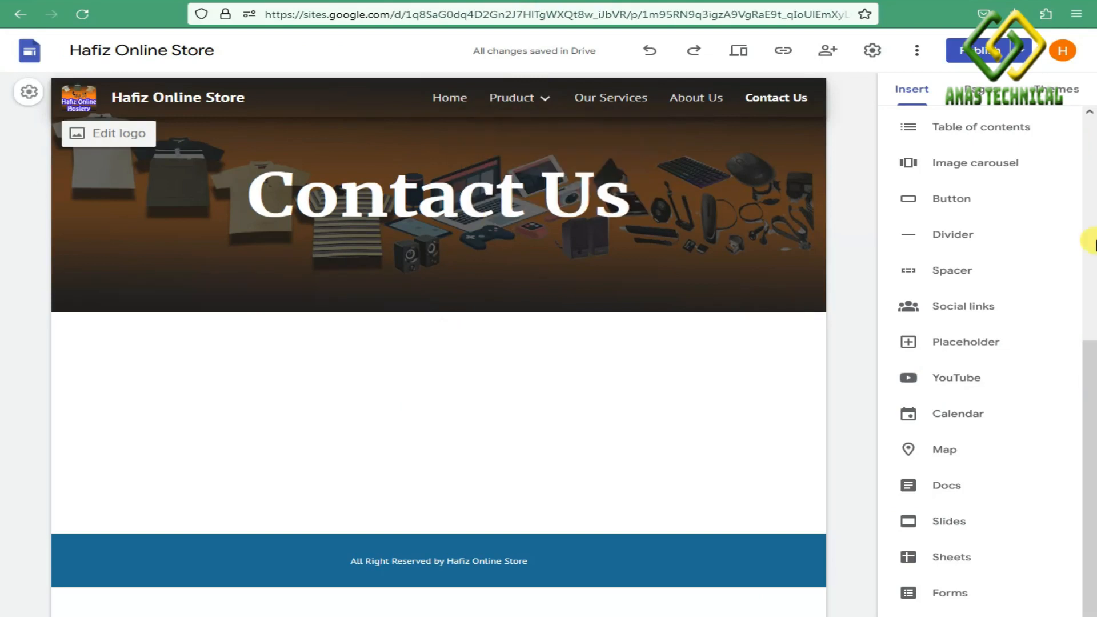
# Step: Reload the Google Sites editor and insert the Contact Information form into the Contact Us page
pyautogui.click(81, 15)
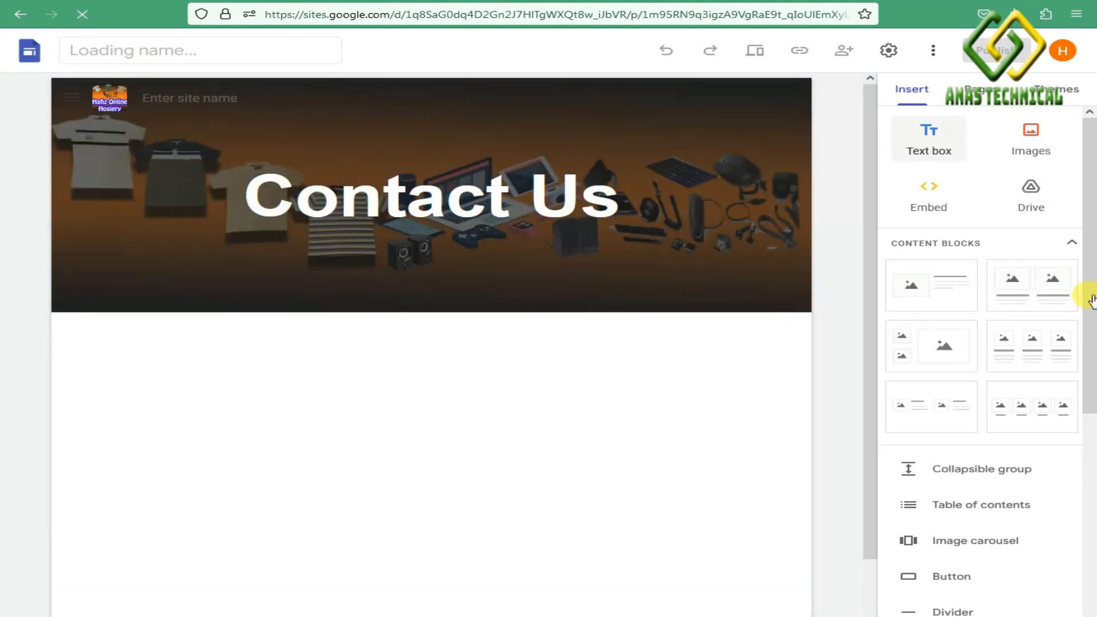
pyautogui.moveTo(1091, 300); pyautogui.dragTo(1092, 513)
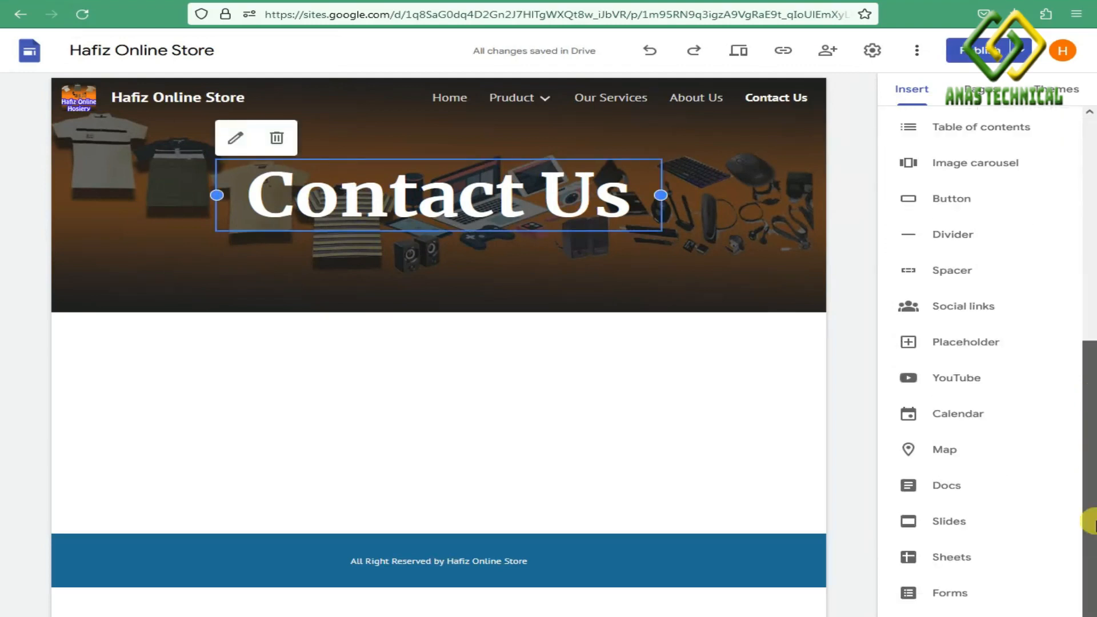
pyautogui.click(950, 593)
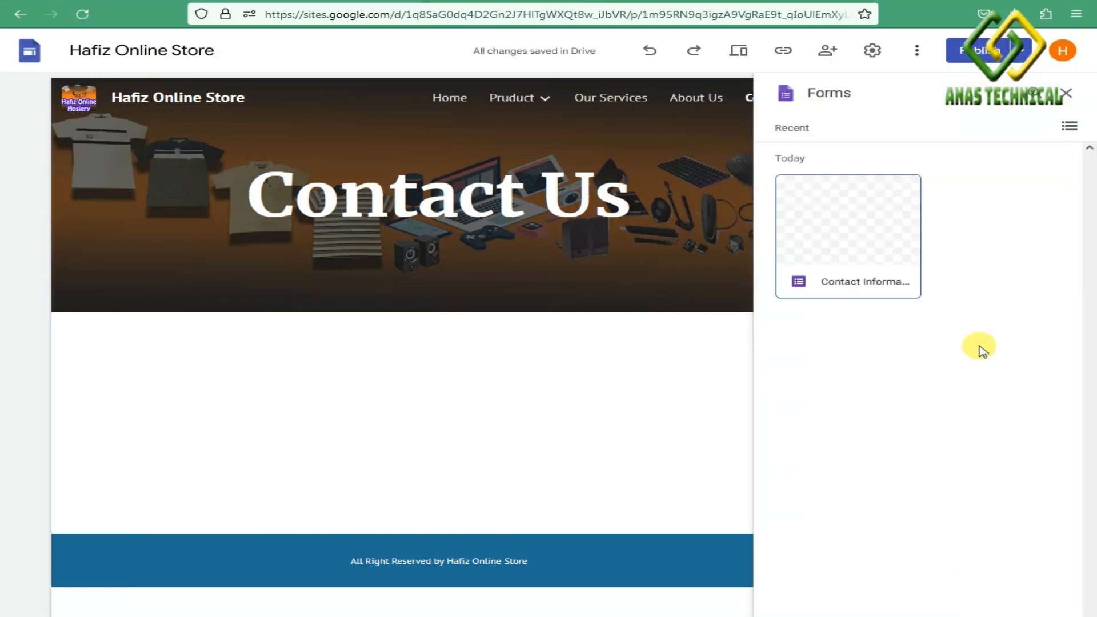
pyautogui.click(853, 246)
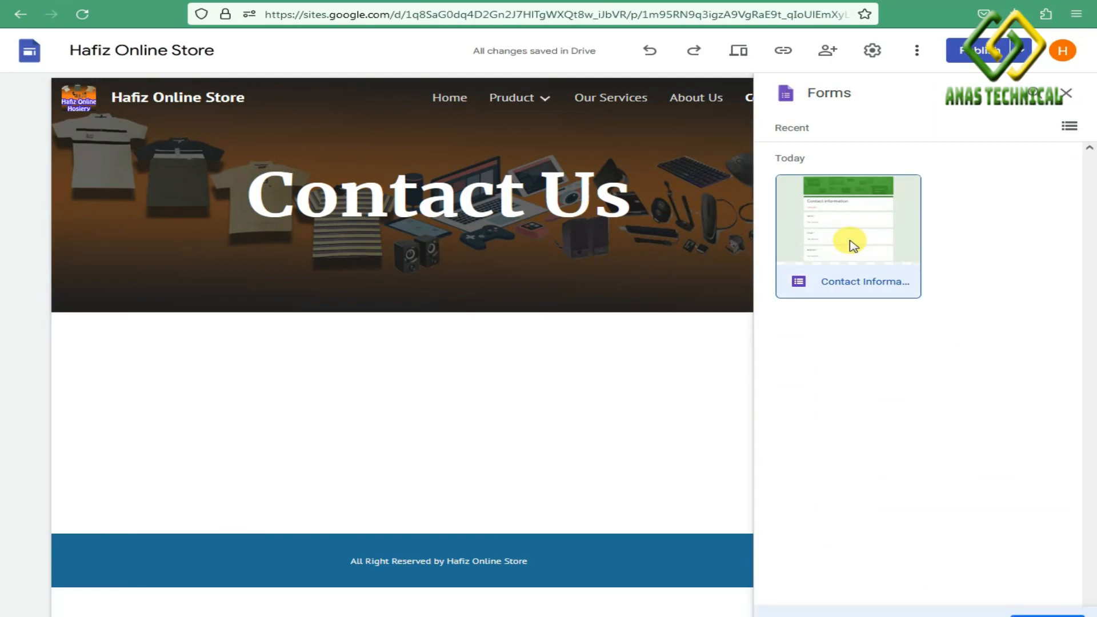
pyautogui.click(1039, 616)
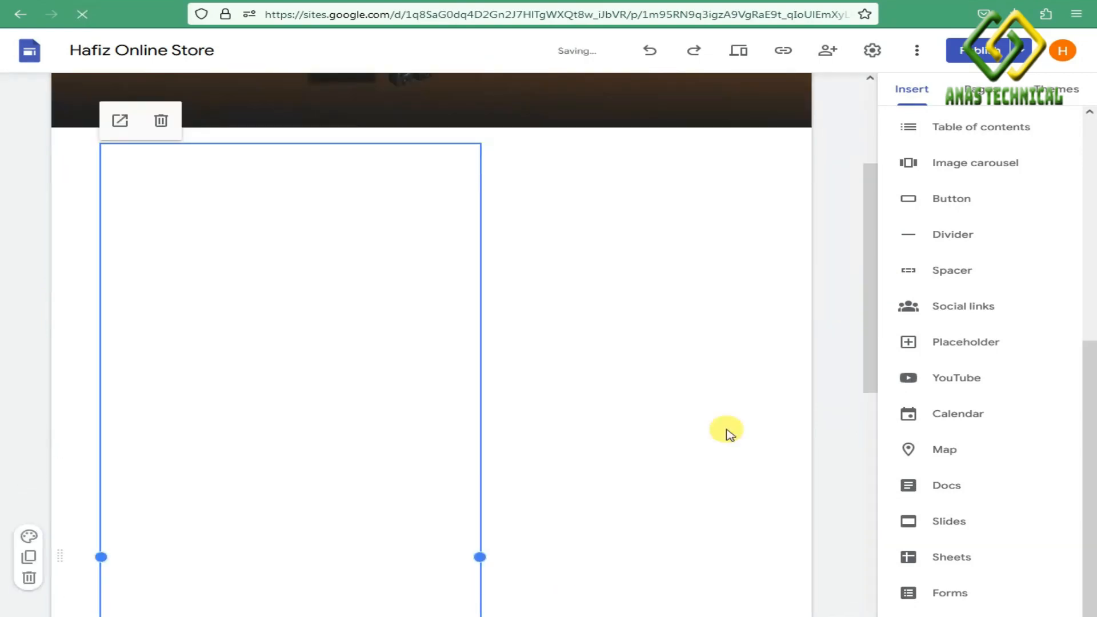
# Step: Widen the embedded contact form so it spans nearly the full width of the page
pyautogui.scroll(-10, 729, 434)
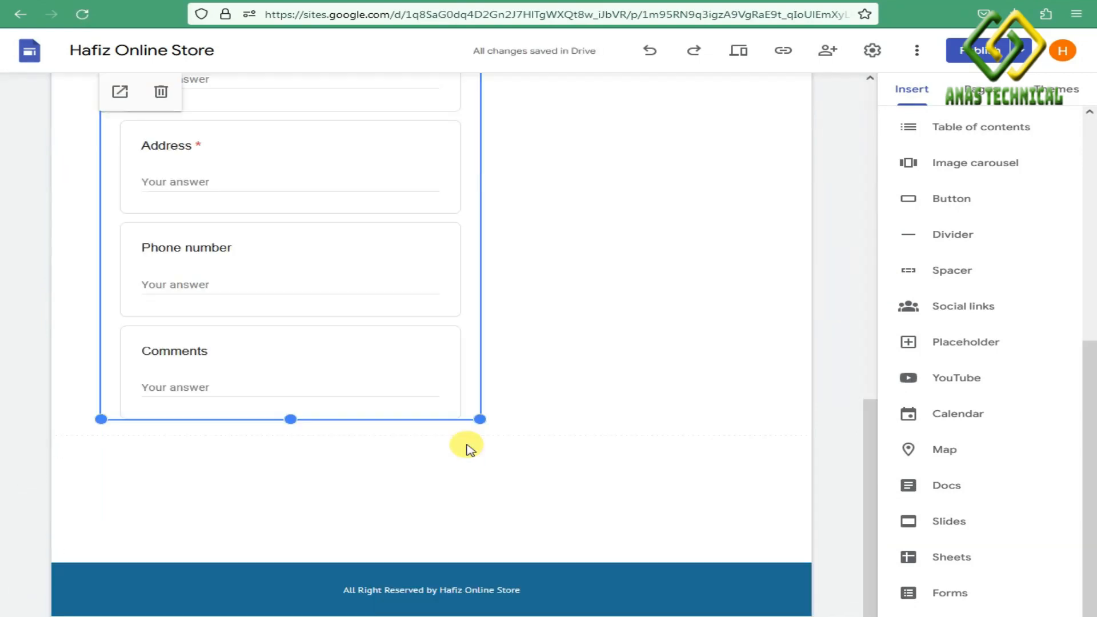
pyautogui.moveTo(480, 420); pyautogui.dragTo(763, 440)
pyautogui.scroll(10, 634, 371)
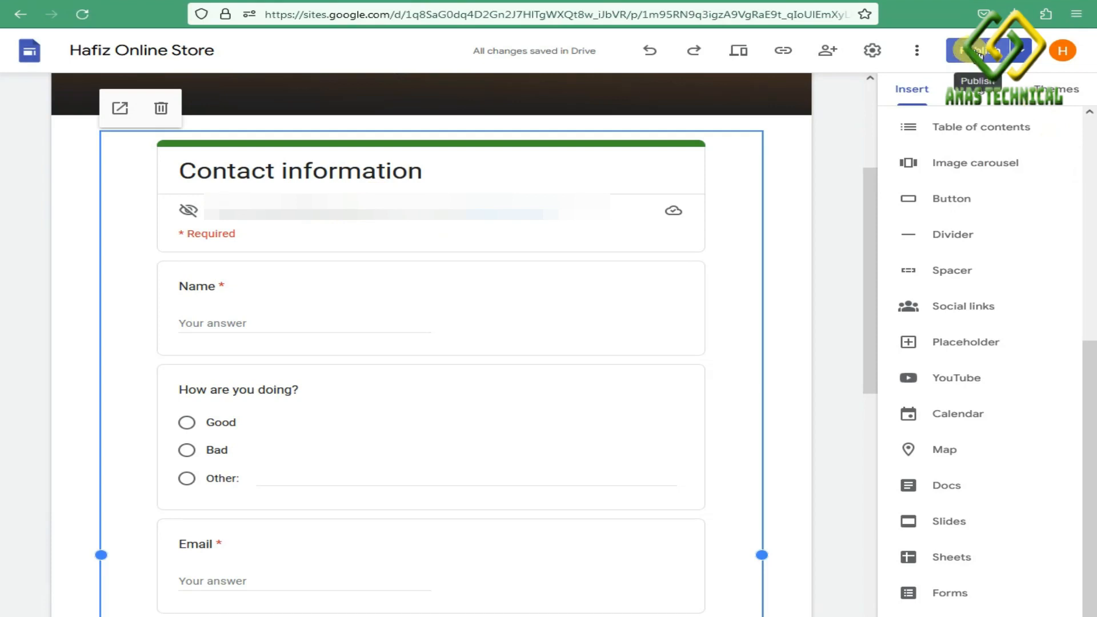
# Step: Publish the site with the updated Contact Us page
pyautogui.click(981, 53)
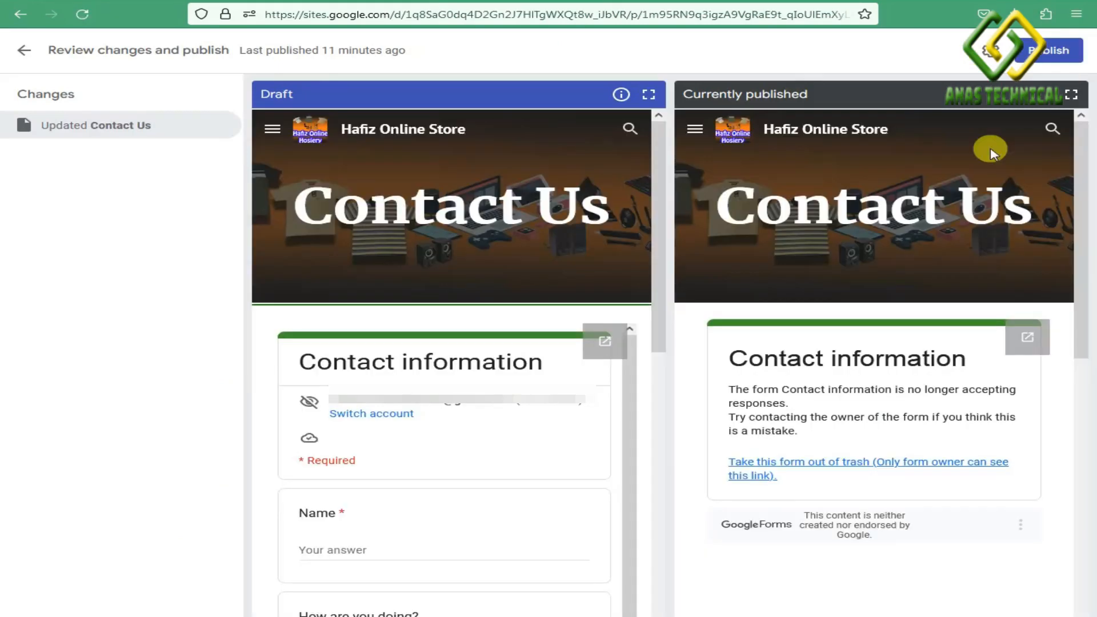
pyautogui.click(1043, 53)
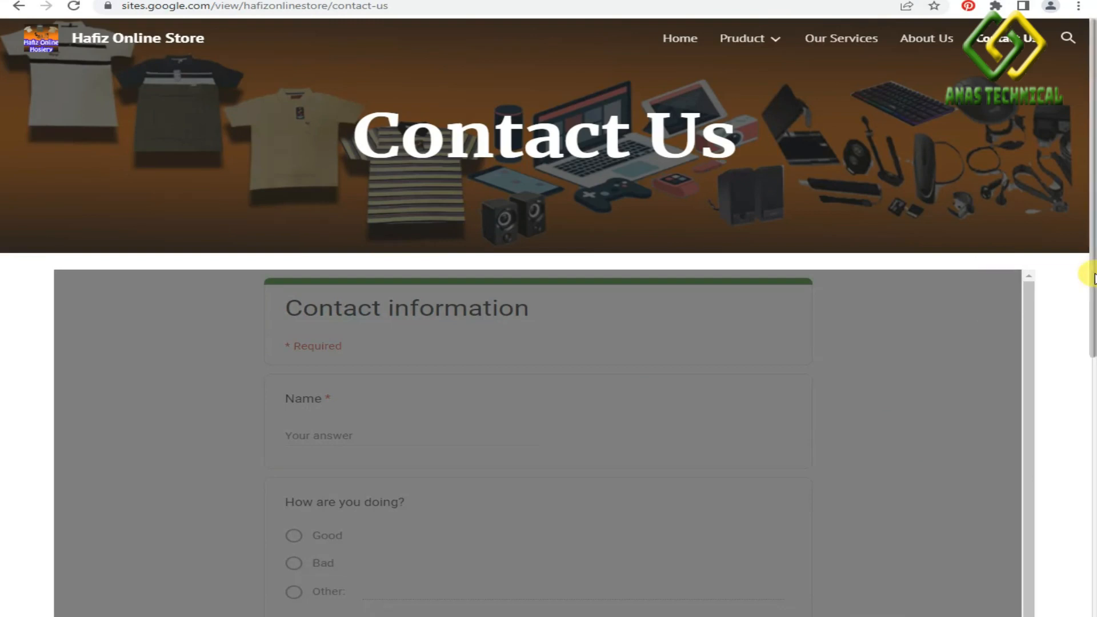
# Step: Look over the embedded contact form on the published Contact Us page of Hafiz Online Store
pyautogui.moveTo(1092, 278); pyautogui.dragTo(1092, 359)
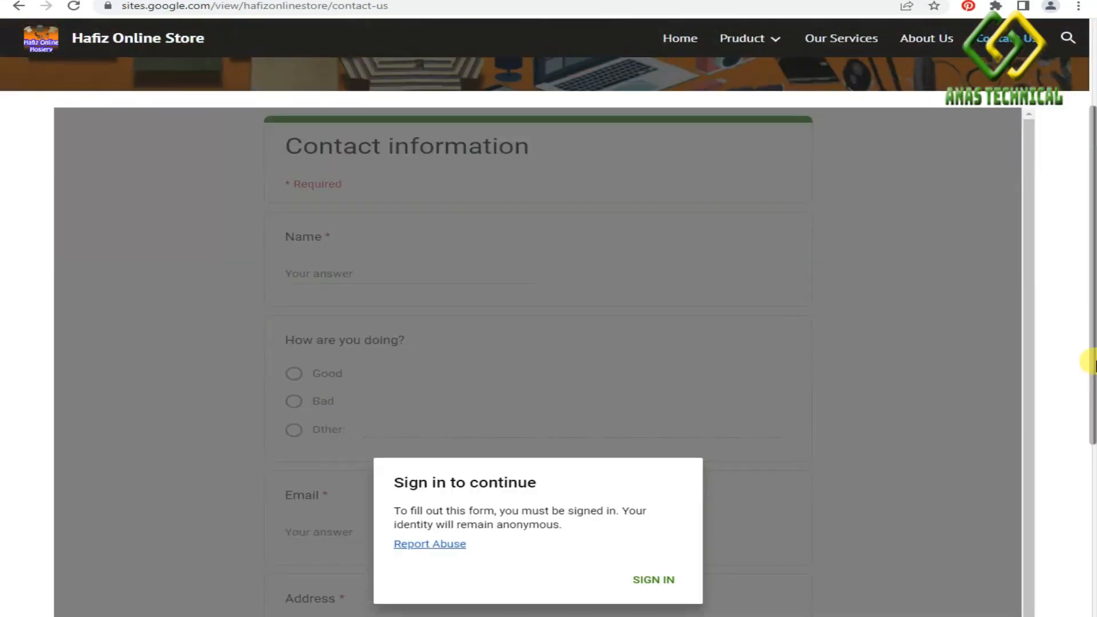
pyautogui.moveTo(1094, 361); pyautogui.dragTo(1095, 443)
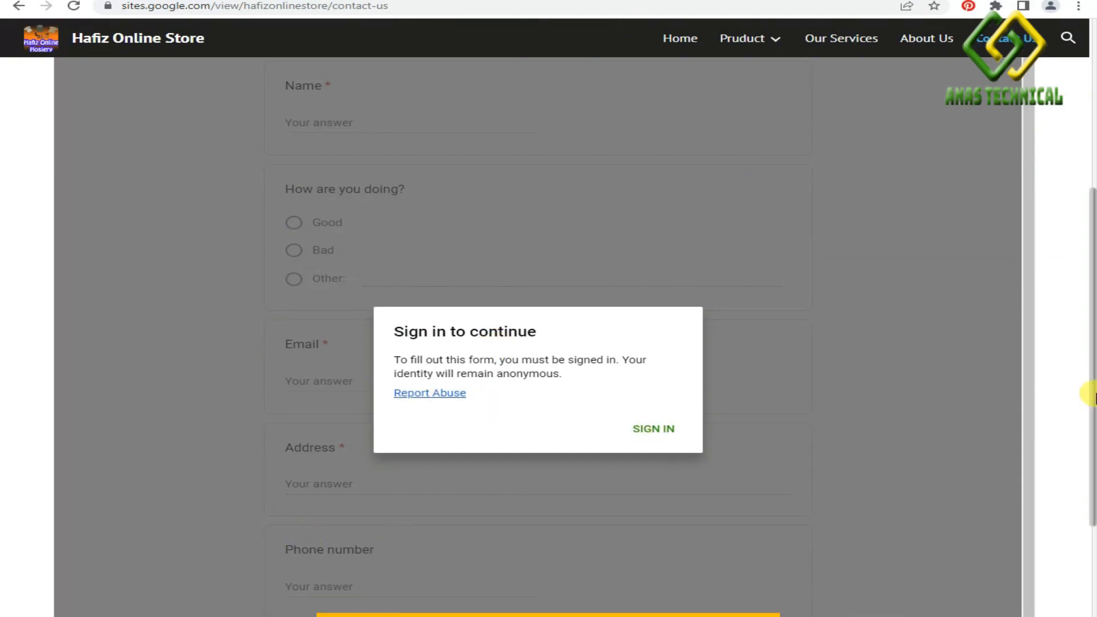
pyautogui.scroll(-1, 1087, 423)
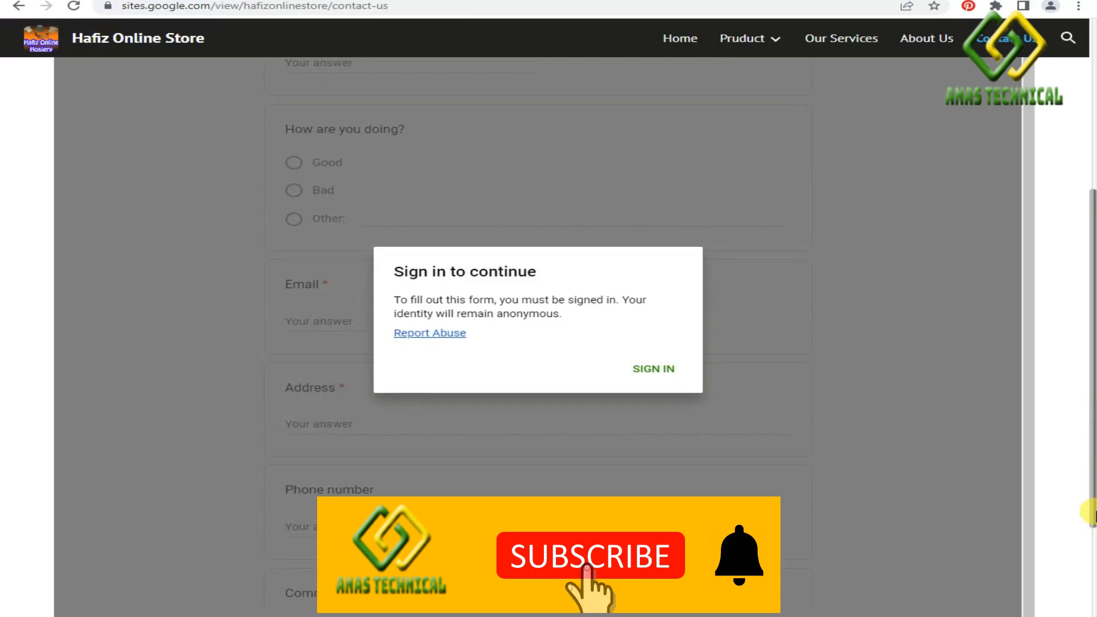
pyautogui.scroll(2, 1086, 365)
pyautogui.scroll(2, 1086, 343)
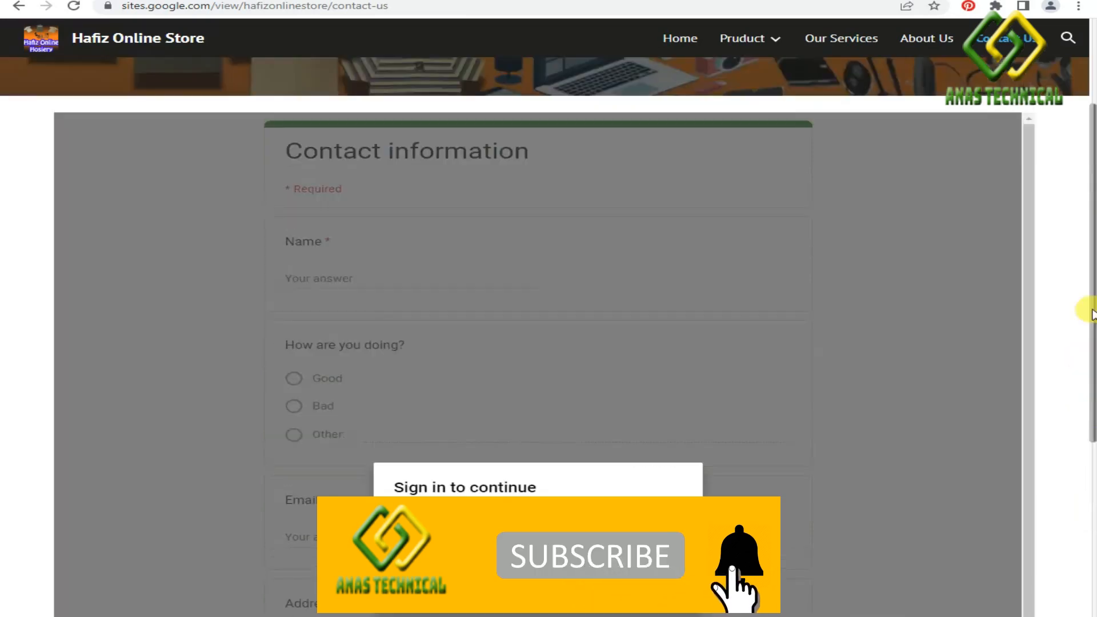